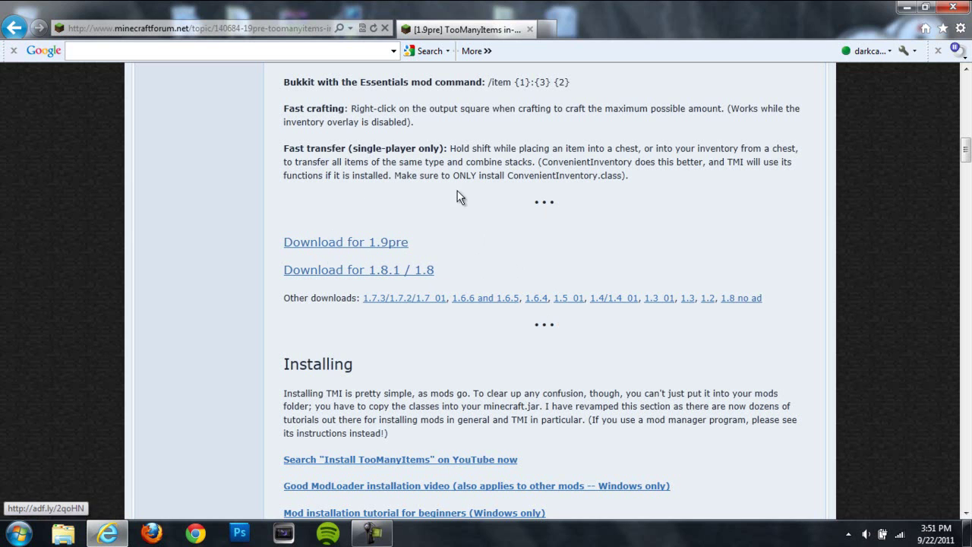
pyautogui.click(565, 219)
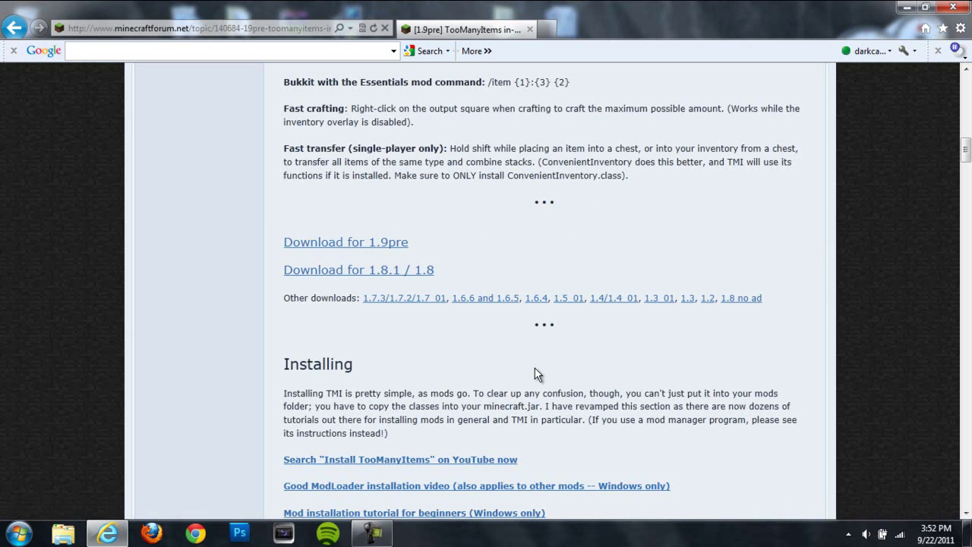
pyautogui.click(519, 378)
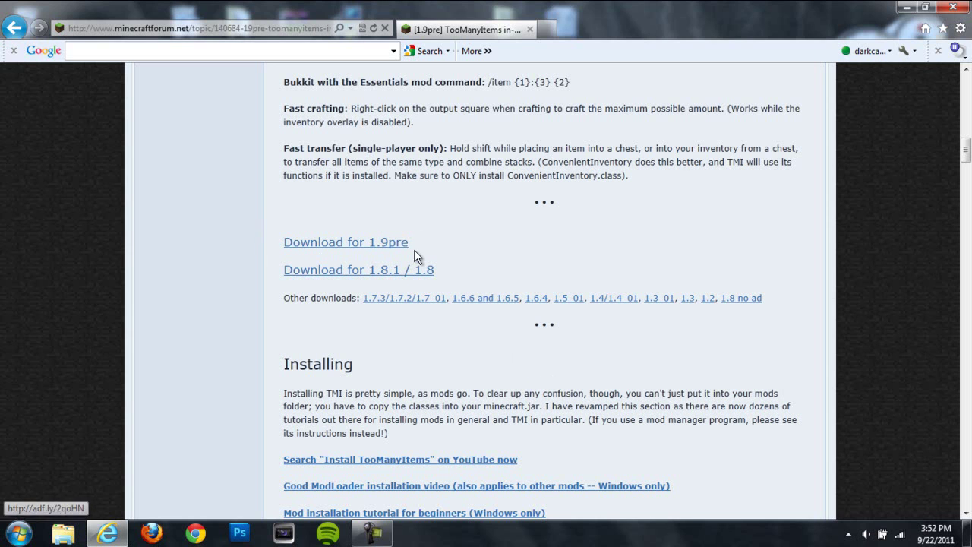
pyautogui.rightClick(349, 243)
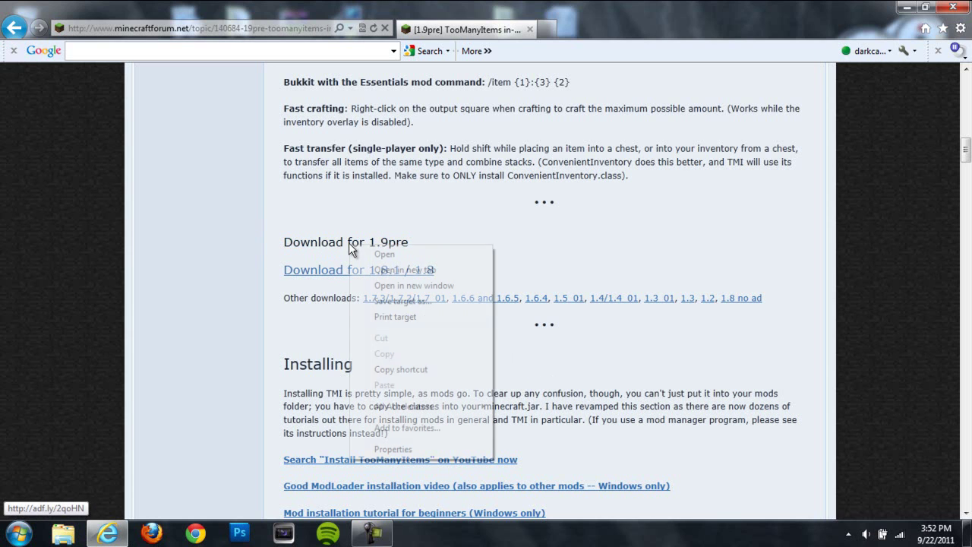
pyautogui.click(264, 242)
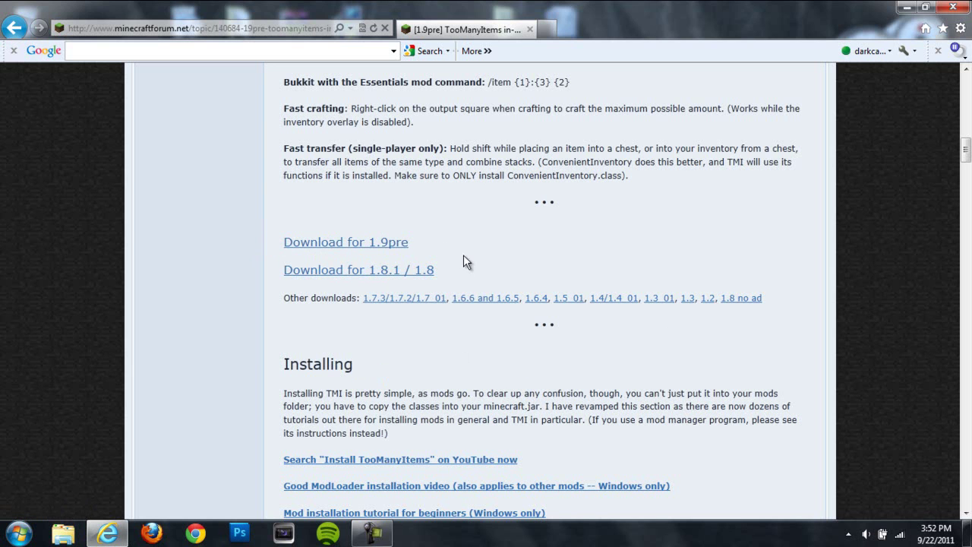
# Step: Minimize the browser and move the extracted TooManyItems folder to the other side of its zip file on the desktop
pyautogui.click(906, 7)
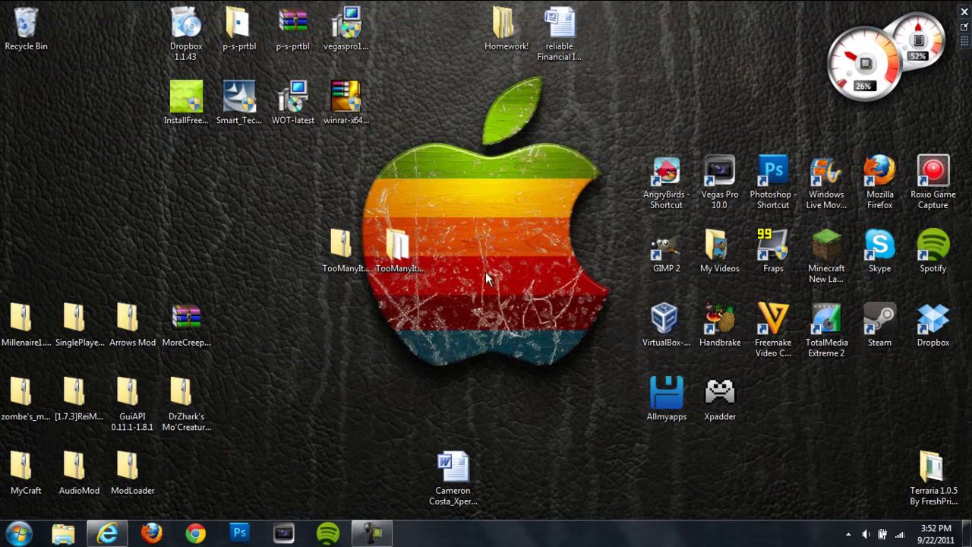
pyautogui.moveTo(422, 242); pyautogui.dragTo(318, 243)
pyautogui.click(368, 255)
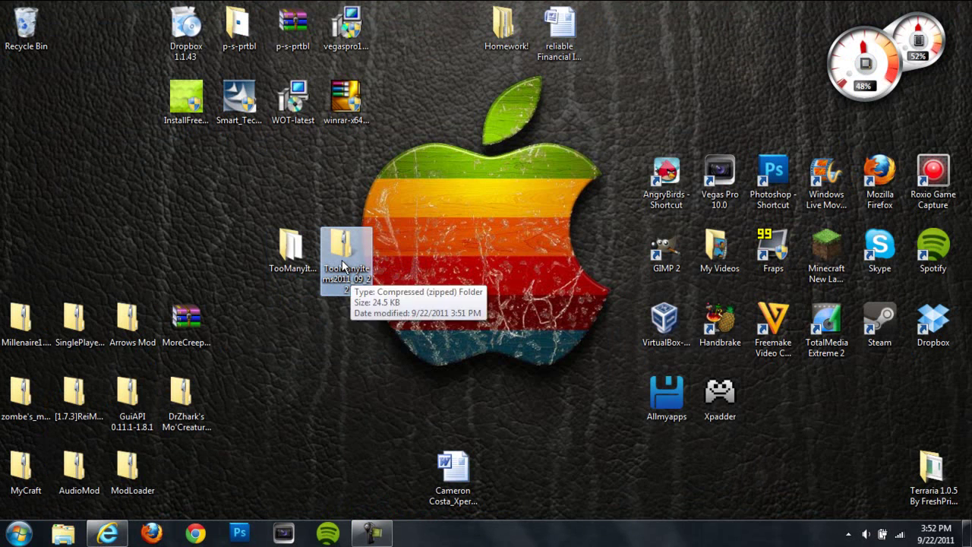
pyautogui.rightClick(351, 275)
pyautogui.click(386, 272)
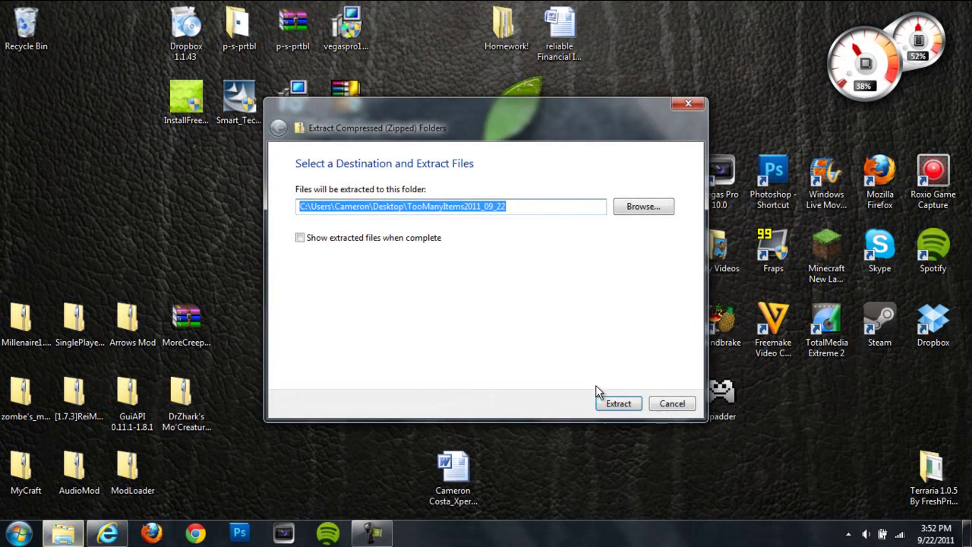
pyautogui.click(671, 404)
# Step: Move the extracted TooManyItems folder one row down and its zip file next to the ModLoader zip on the desktop
pyautogui.moveTo(289, 247); pyautogui.dragTo(291, 323)
pyautogui.moveTo(342, 249); pyautogui.dragTo(186, 474)
pyautogui.click(268, 394)
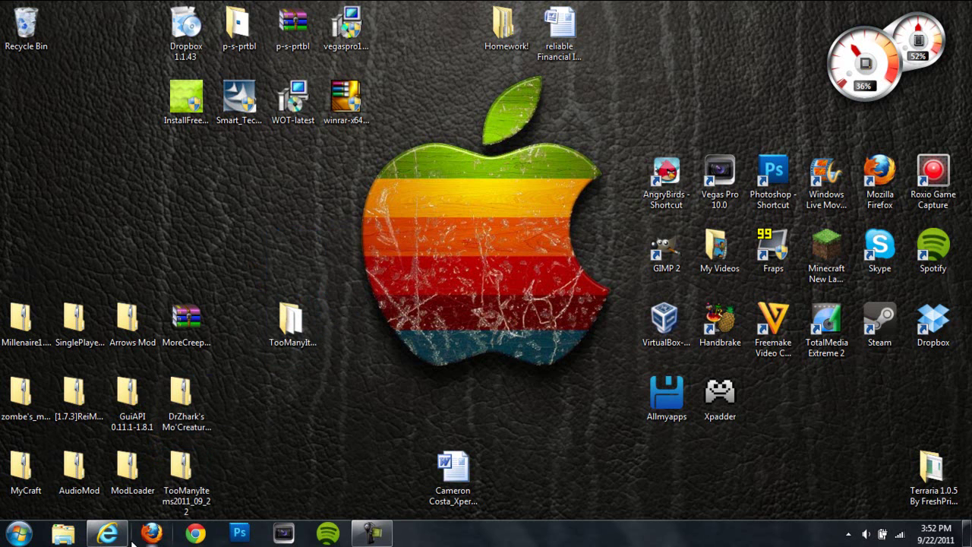
# Step: Close Internet Explorer and open the Roaming folder by running %appdata%
pyautogui.rightClick(107, 536)
pyautogui.click(120, 497)
pyautogui.press('super')
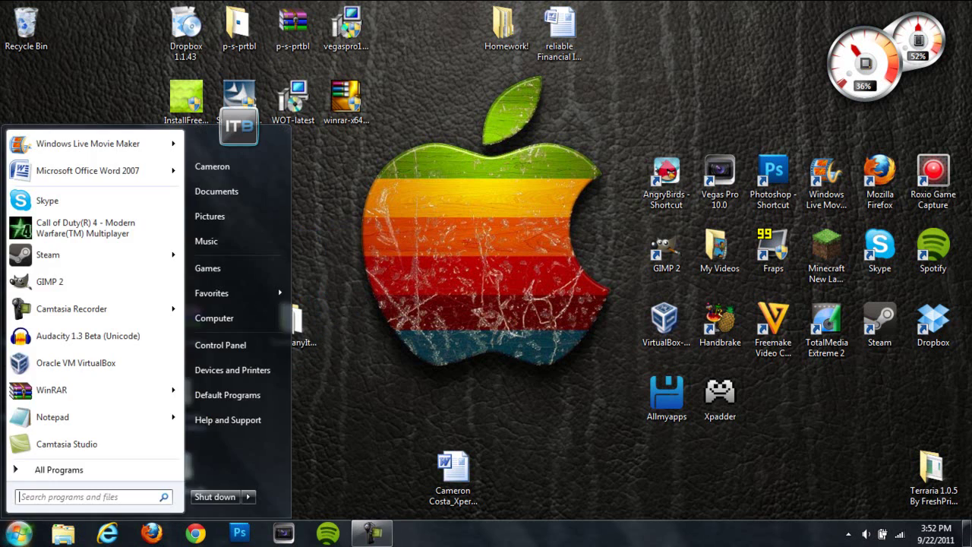
pyautogui.click(75, 500)
pyautogui.write('%appd')
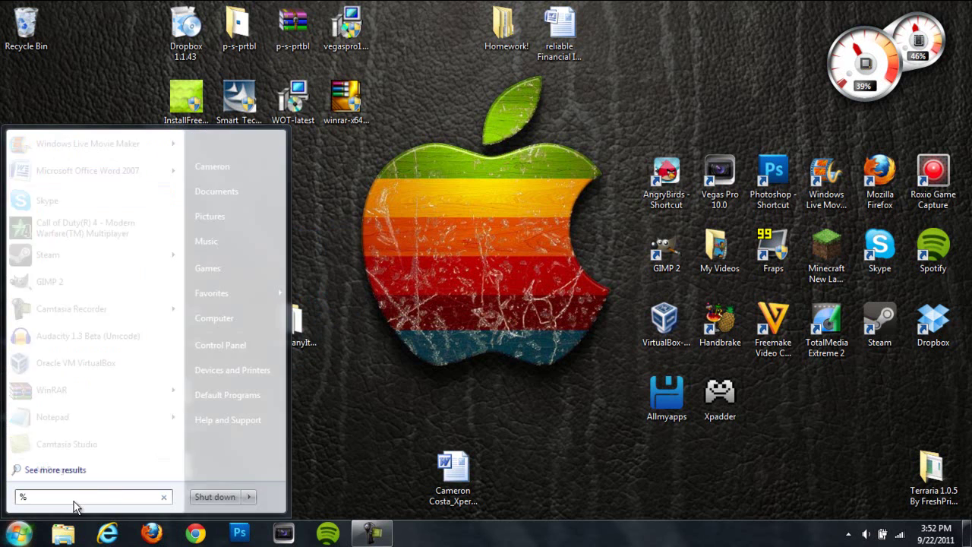
pyautogui.press('BackSpace')
pyautogui.press('BackSpace')
pyautogui.press('BackSpace')
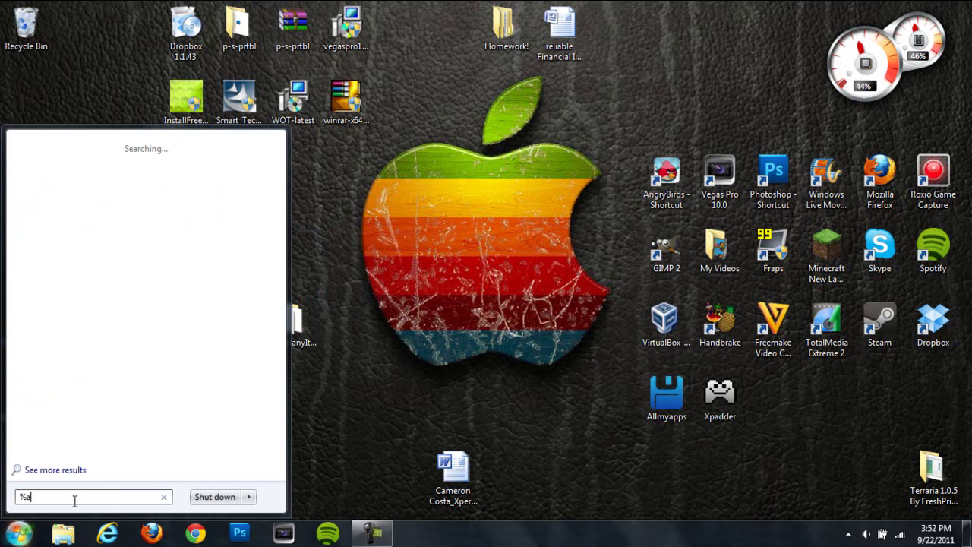
pyautogui.write('pdata%')
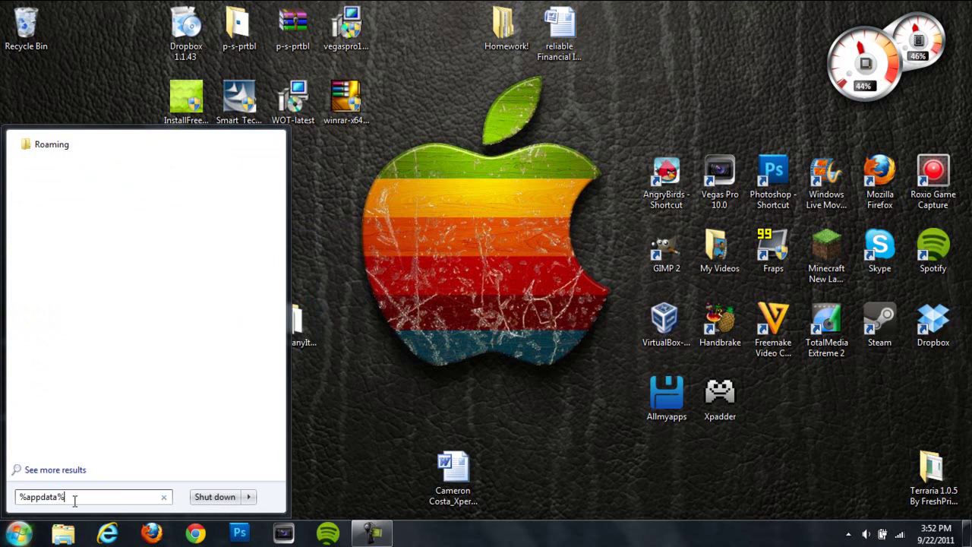
pyautogui.press('Return')
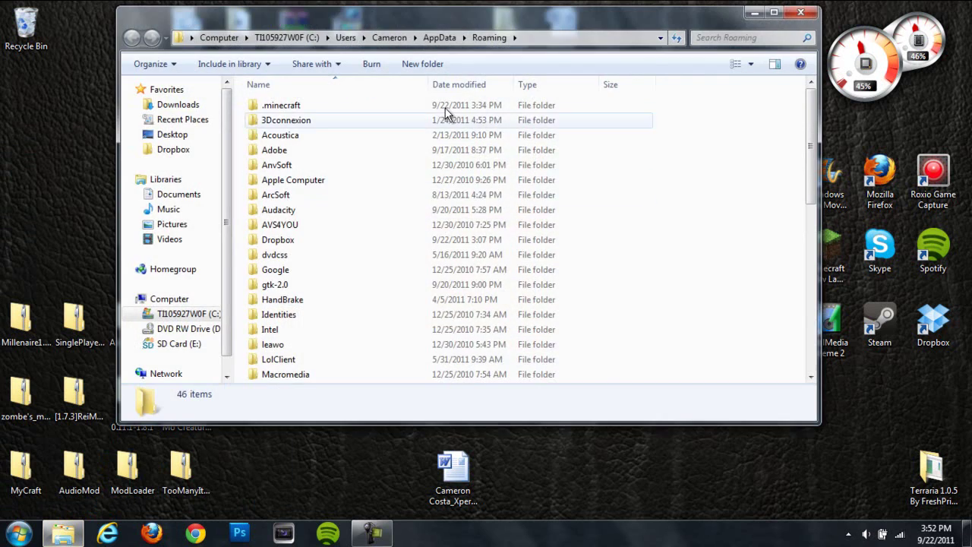
# Step: Open the bin folder inside .minecraft
pyautogui.moveTo(539, 20); pyautogui.dragTo(639, 24)
pyautogui.doubleClick(491, 112)
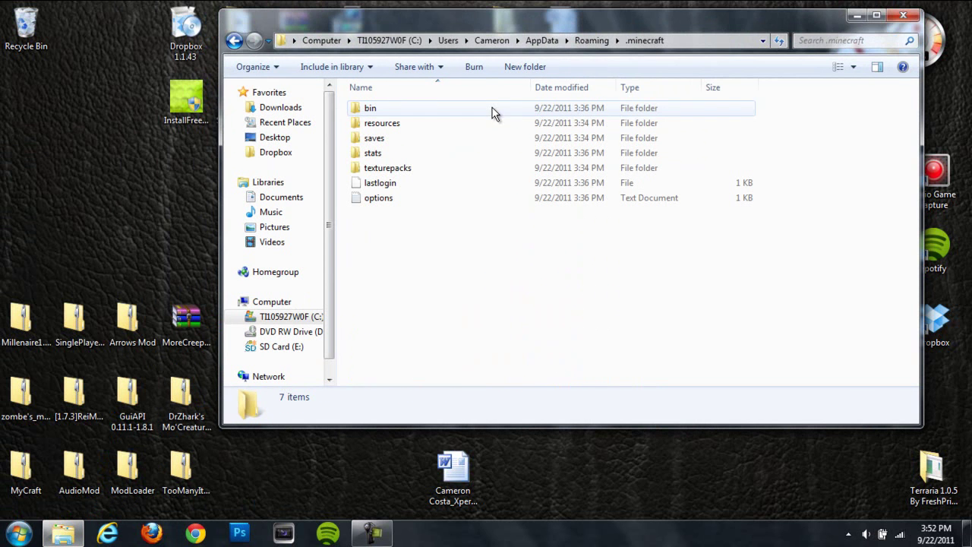
pyautogui.doubleClick(402, 111)
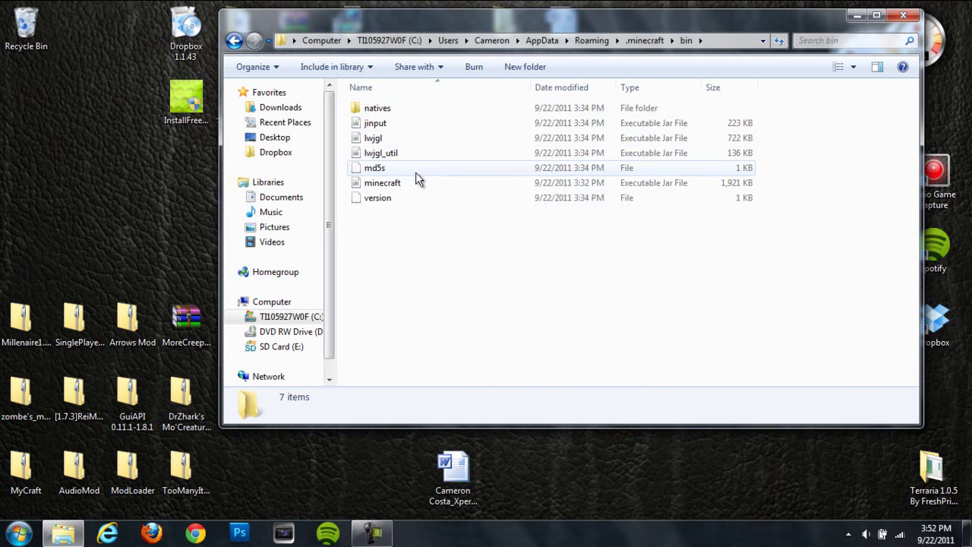
# Step: Open the minecraft jar file in the bin folder with WinRAR archiver
pyautogui.rightClick(417, 188)
pyautogui.rightClick(370, 184)
pyautogui.moveTo(439, 205)
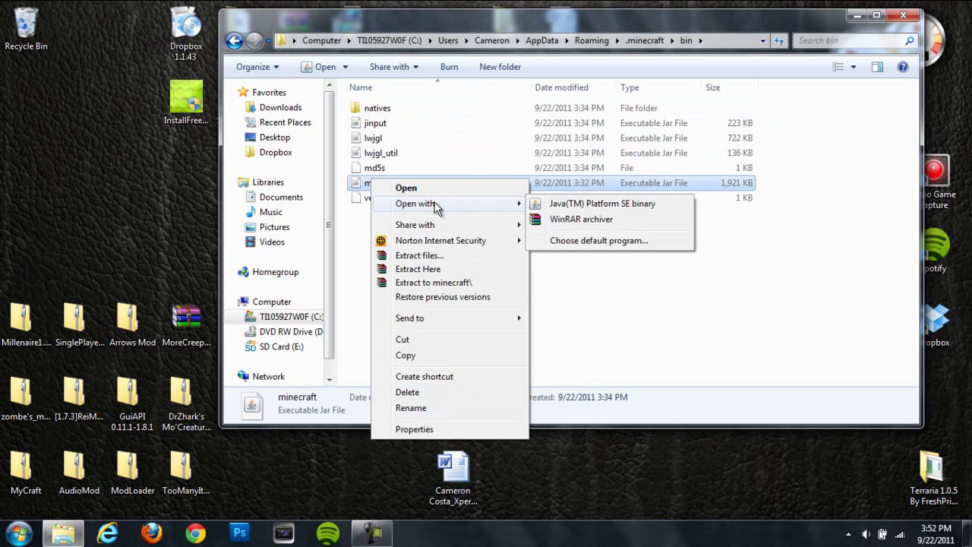
pyautogui.click(585, 219)
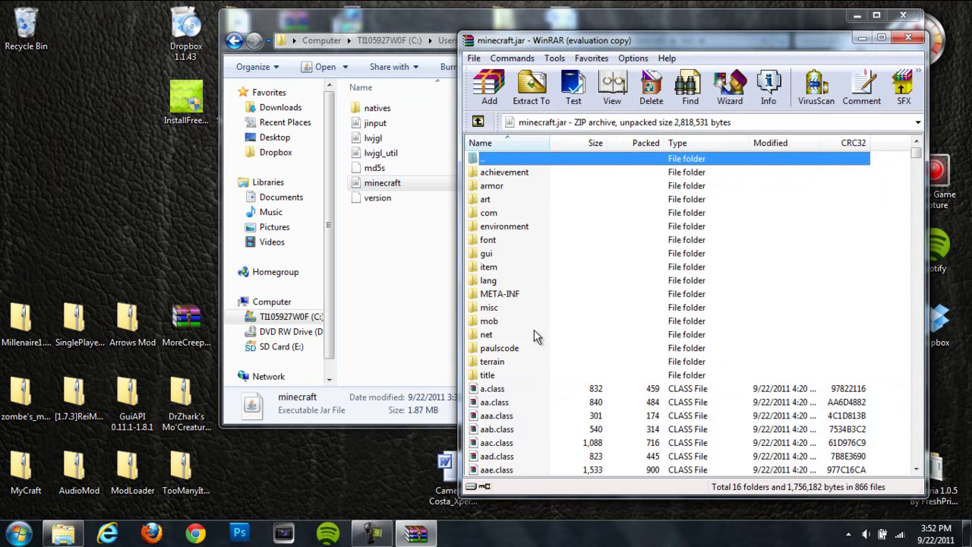
# Step: Delete the META-INF folder from the minecraft.jar archive
pyautogui.click(758, 275)
pyautogui.click(495, 295)
pyautogui.rightClick(495, 295)
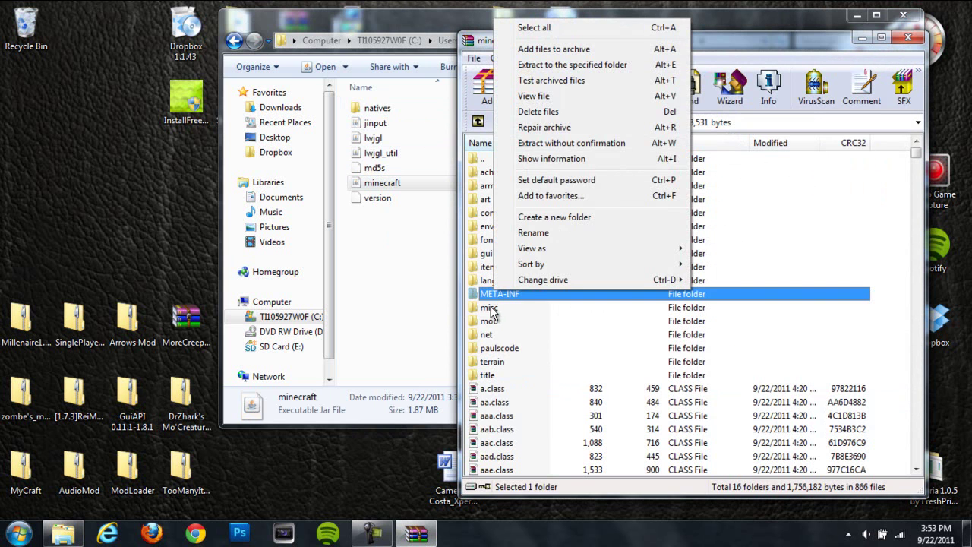
pyautogui.click(542, 113)
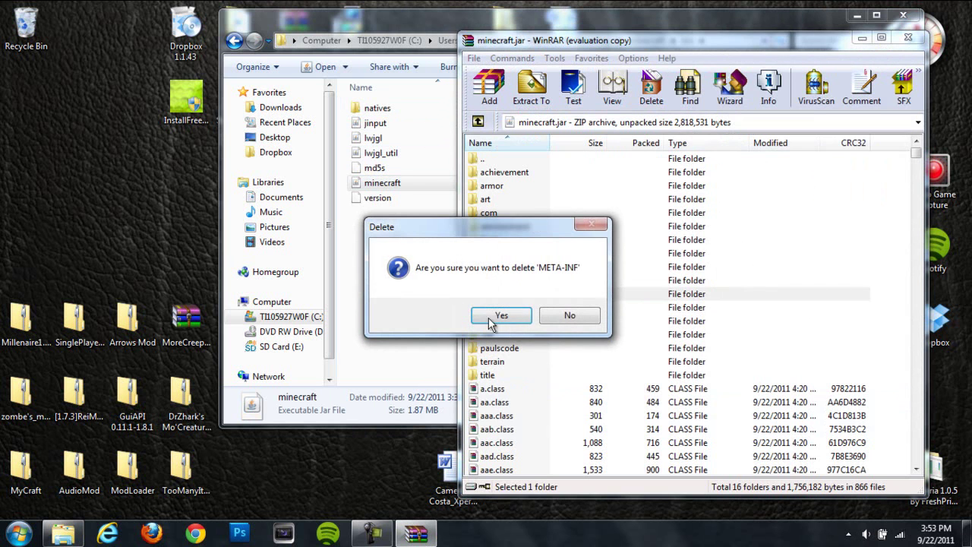
pyautogui.click(499, 316)
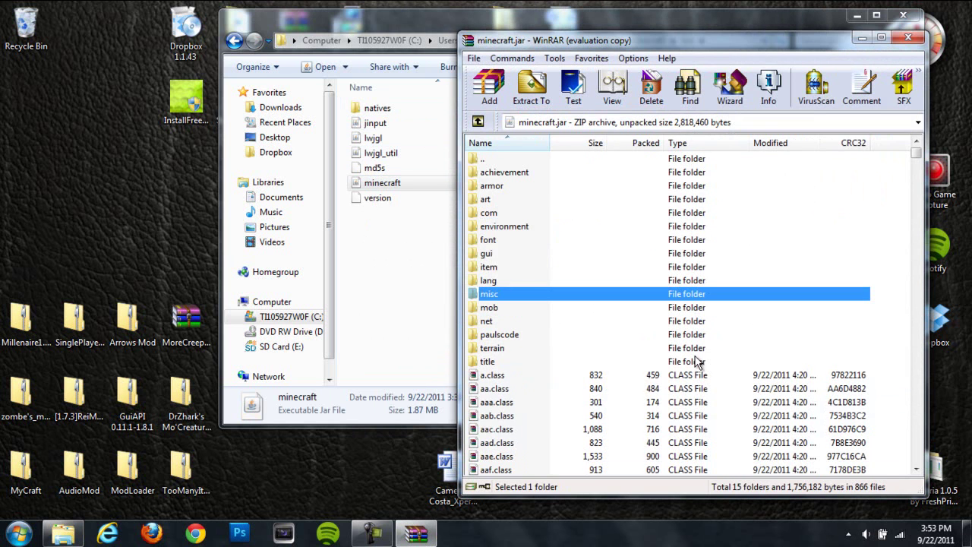
# Step: Minimize the bin folder window and open the extracted TooManyItems2011_09_22 folder beside the minecraft.jar archive
pyautogui.click(565, 10)
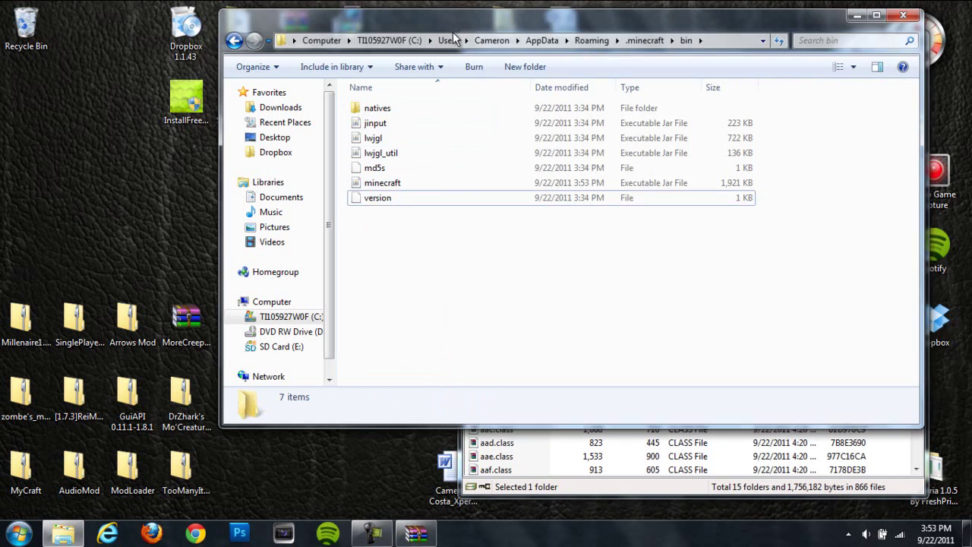
pyautogui.click(856, 17)
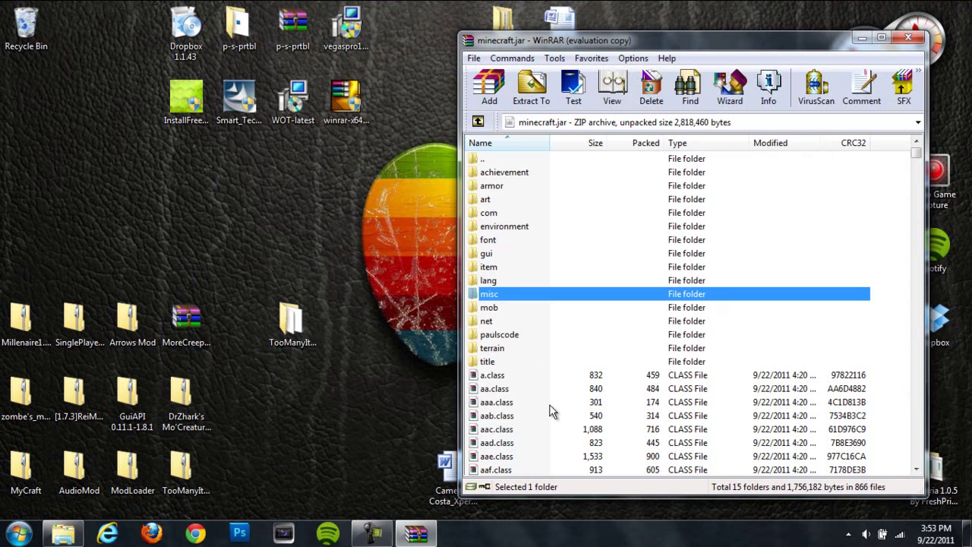
pyautogui.doubleClick(291, 319)
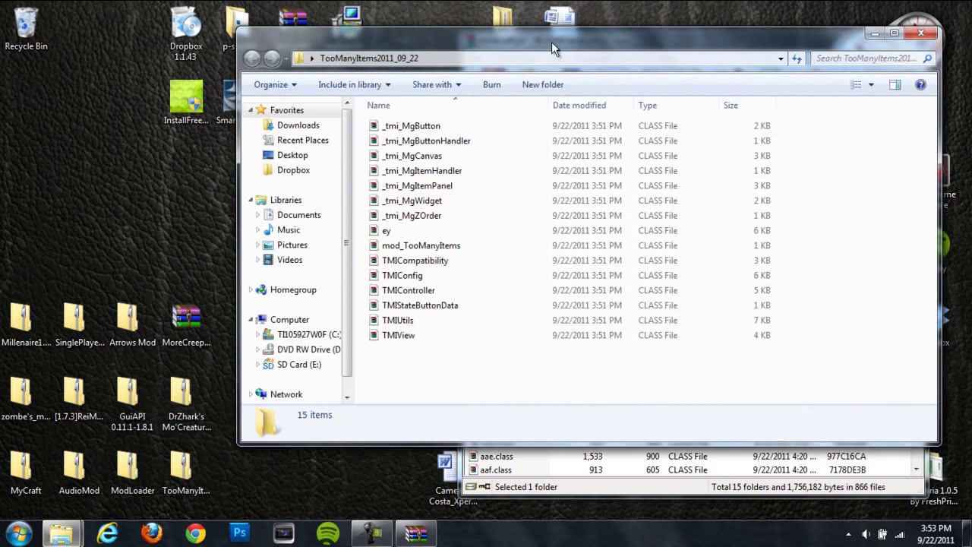
pyautogui.moveTo(566, 38); pyautogui.dragTo(225, 62)
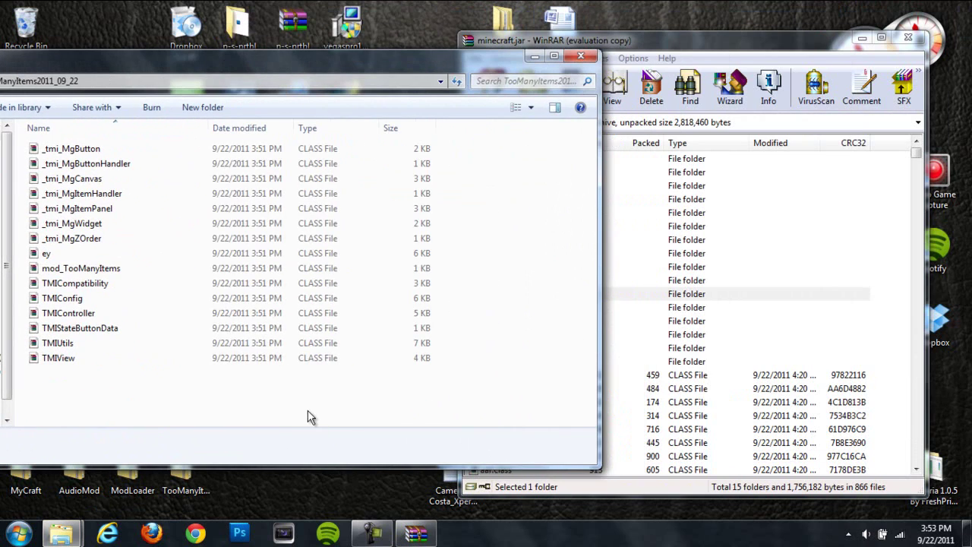
# Step: Add all the class files from the TooManyItems2011_09_22 folder to the minecraft.jar archive
pyautogui.moveTo(308, 414); pyautogui.dragTo(221, 137)
pyautogui.moveTo(340, 308); pyautogui.dragTo(756, 394)
pyautogui.click(686, 391)
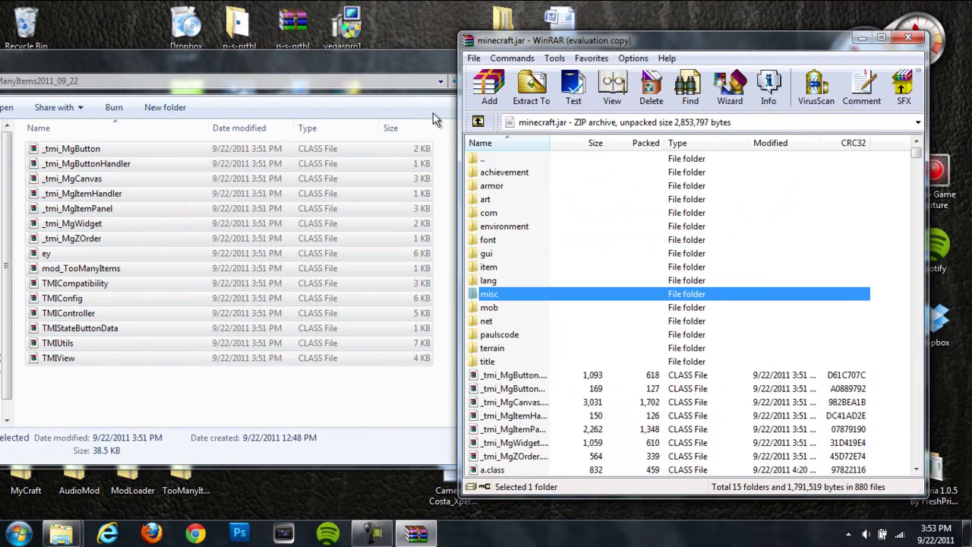
# Step: Close the TooManyItems2011_09_22 folder window and the minecraft.jar archive
pyautogui.click(431, 103)
pyautogui.click(589, 55)
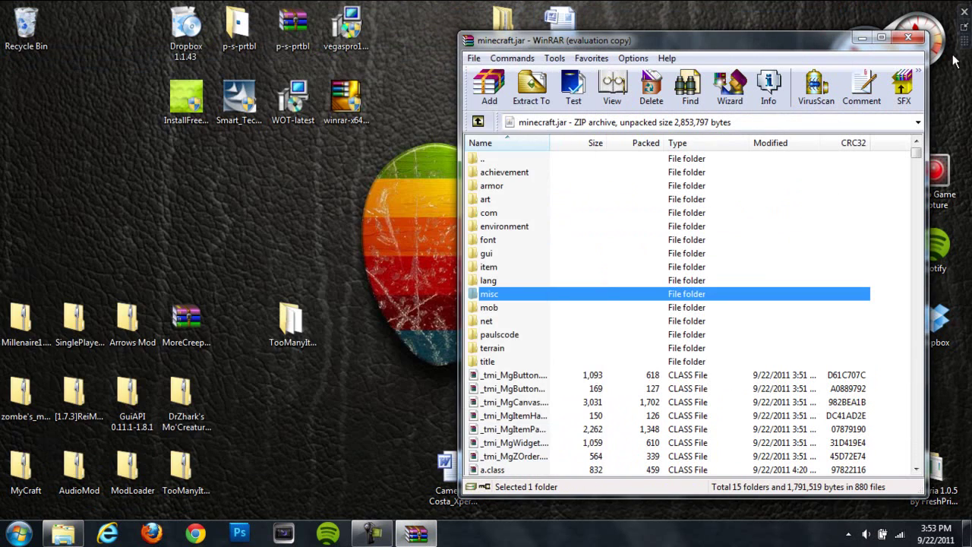
pyautogui.click(907, 40)
pyautogui.doubleClick(293, 323)
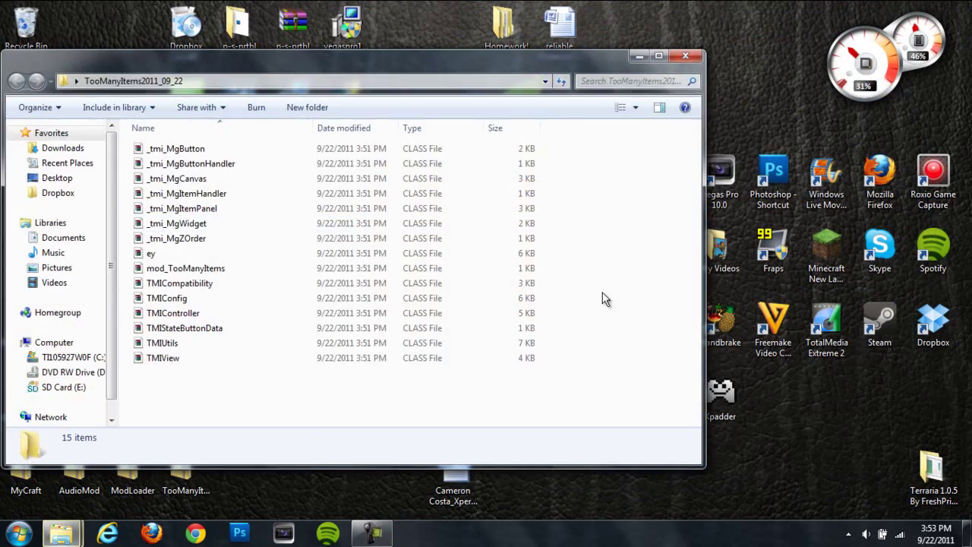
pyautogui.click(694, 54)
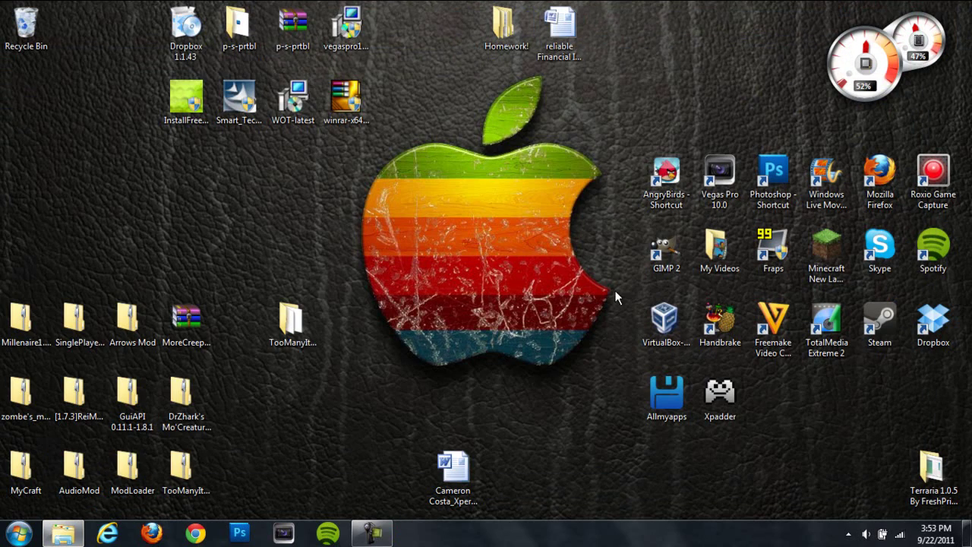
# Step: Run the Minecraft launcher from the desktop and log in with the remembered account
pyautogui.doubleClick(831, 258)
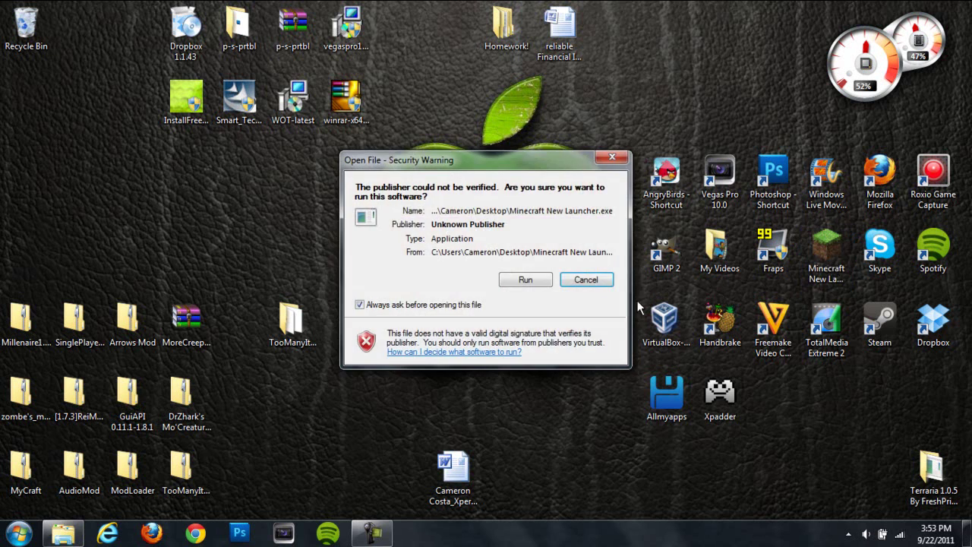
pyautogui.click(522, 280)
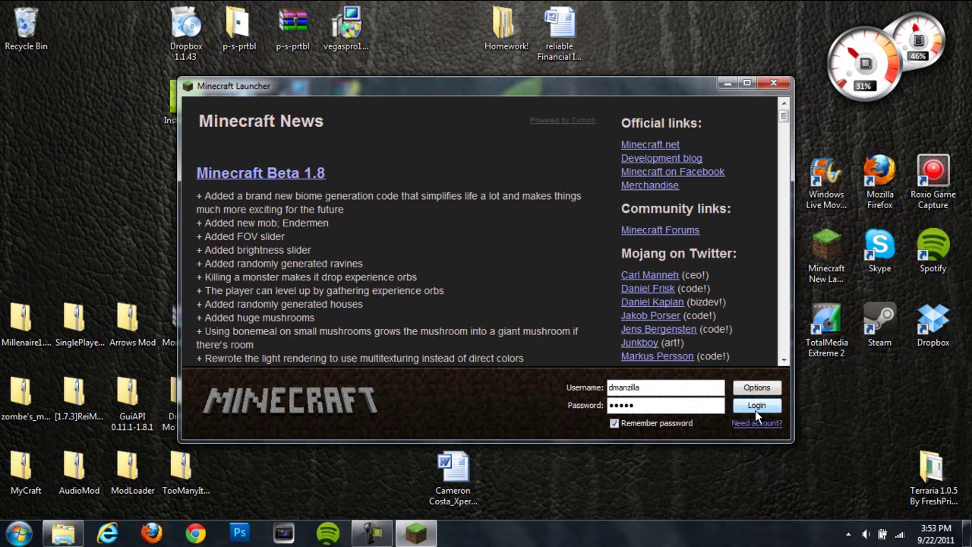
pyautogui.click(755, 406)
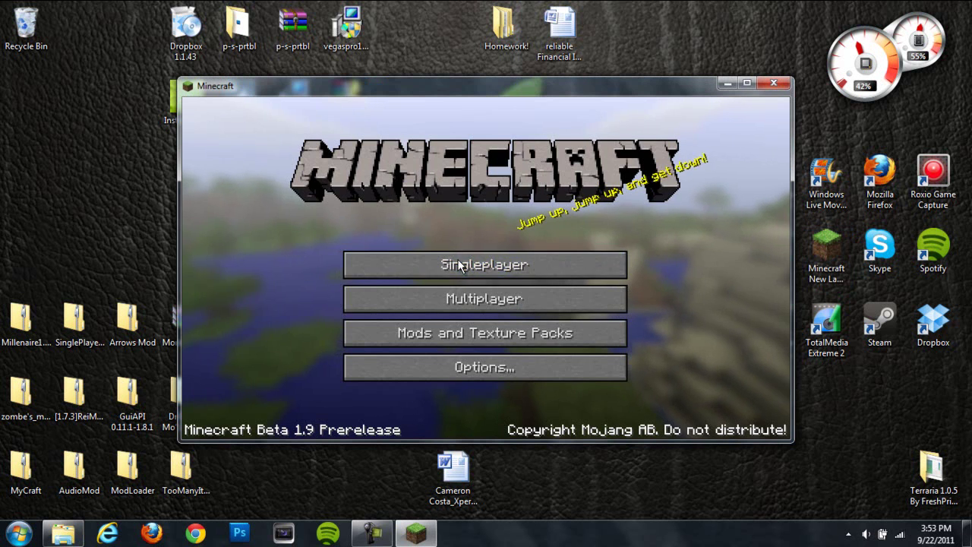
# Step: Create a new single-player world and close the minimized bin folder window
pyautogui.click(460, 263)
pyautogui.click(541, 378)
pyautogui.click(375, 415)
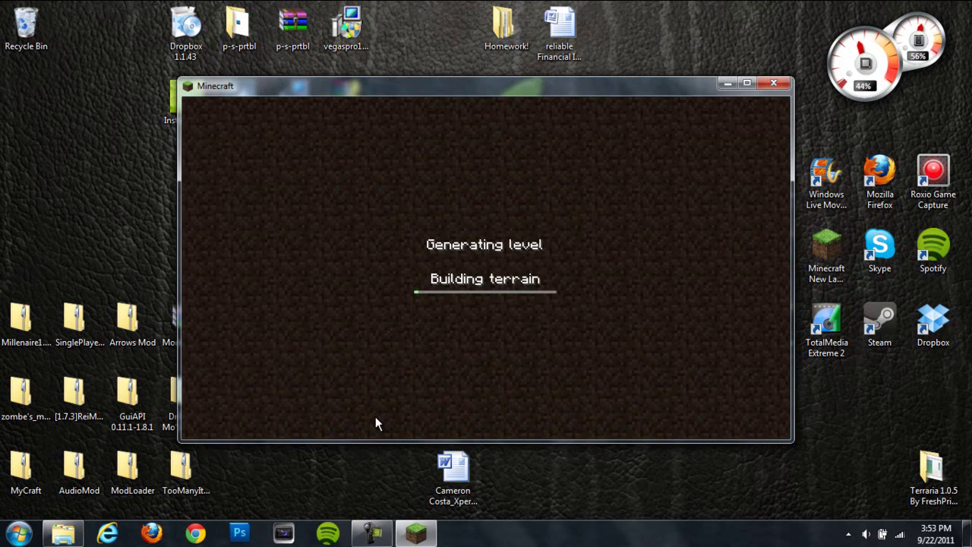
pyautogui.click(76, 535)
pyautogui.click(904, 20)
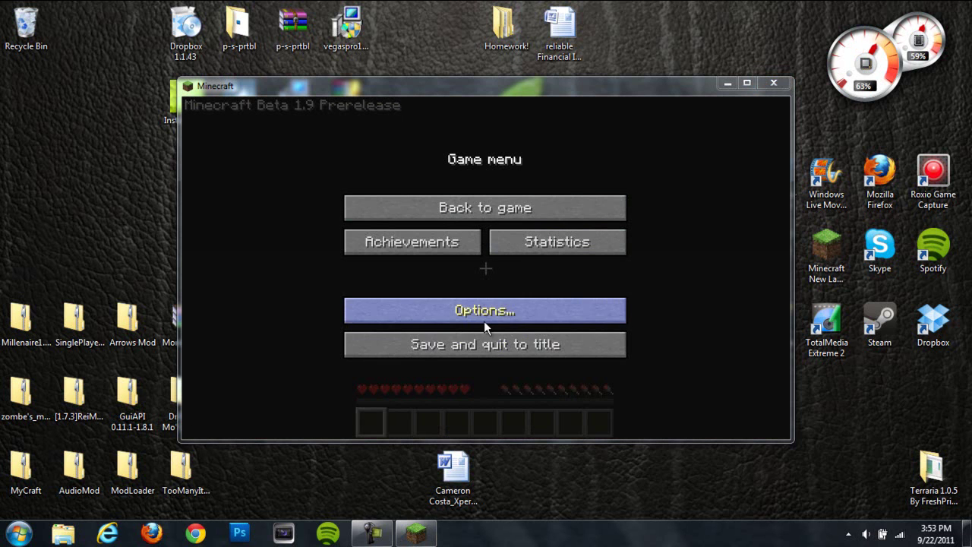
# Step: Set Graphics to Fast and Render Distance to Tiny in the game's video settings
pyautogui.click(484, 318)
pyautogui.click(486, 323)
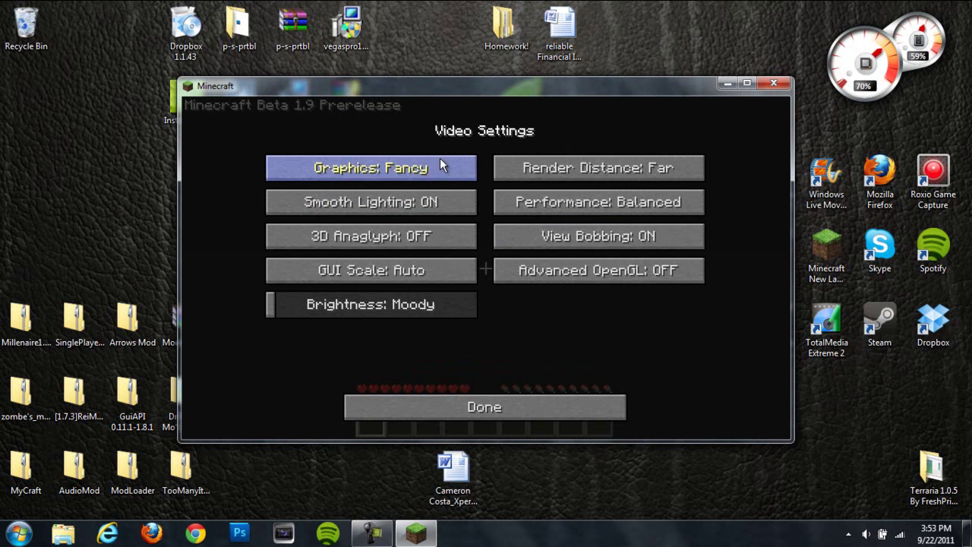
pyautogui.click(502, 168)
pyautogui.click(501, 167)
pyautogui.click(501, 167)
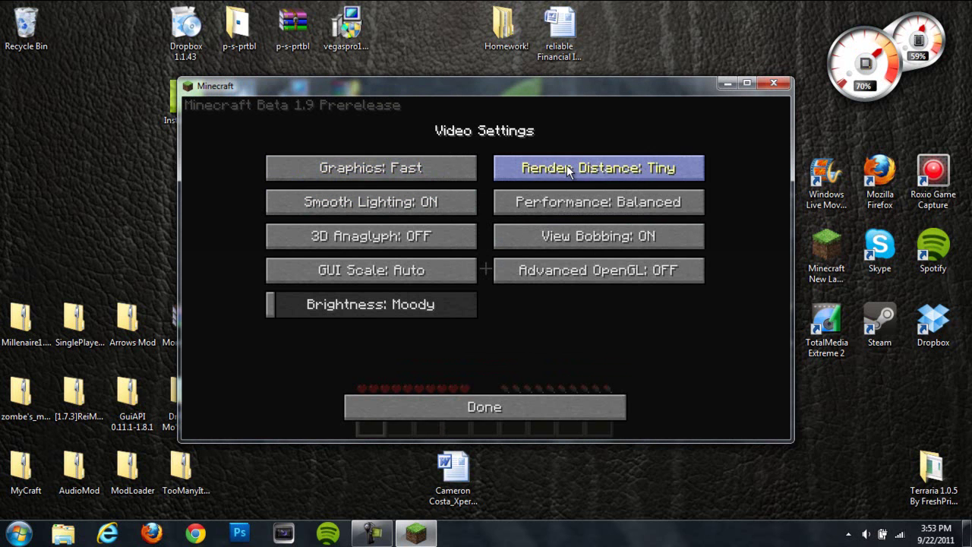
# Step: Leave the video settings and options, return to the game and open the inventory with the TooManyItems overlay
pyautogui.click(523, 414)
pyautogui.click(501, 407)
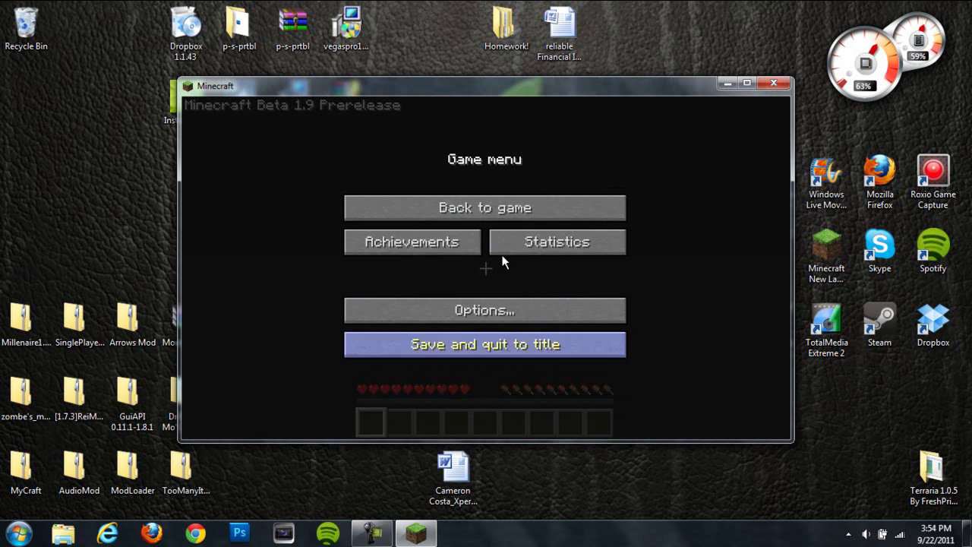
pyautogui.click(505, 212)
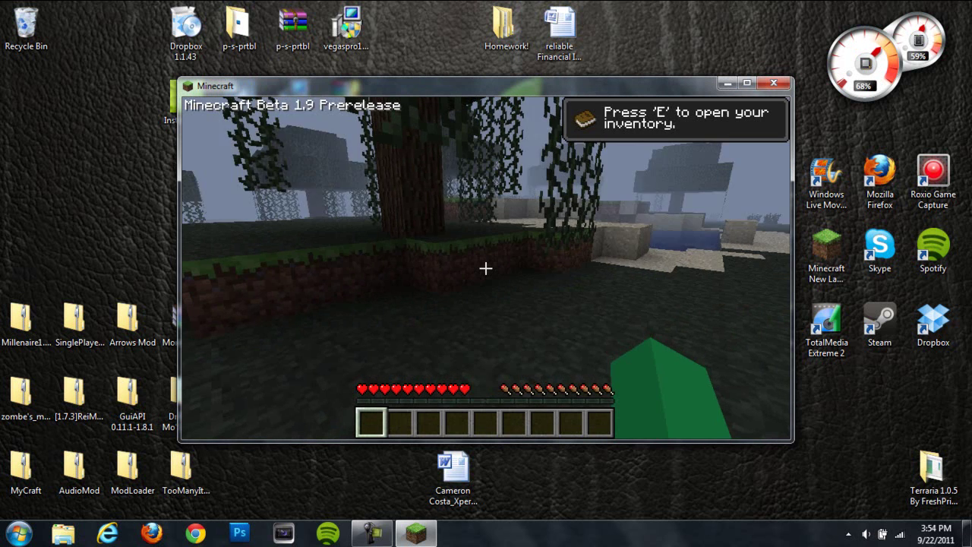
pyautogui.press('e')
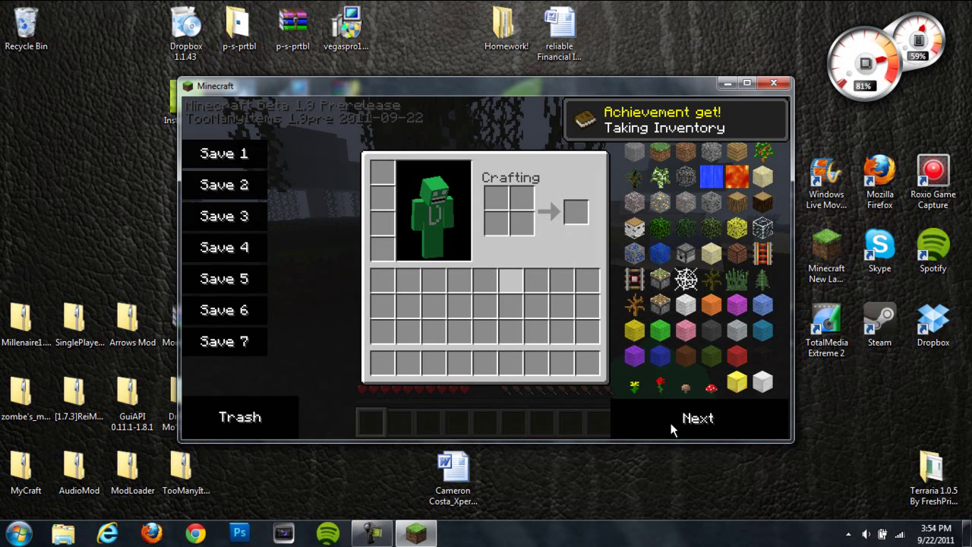
pyautogui.press('e')
pyautogui.press('e')
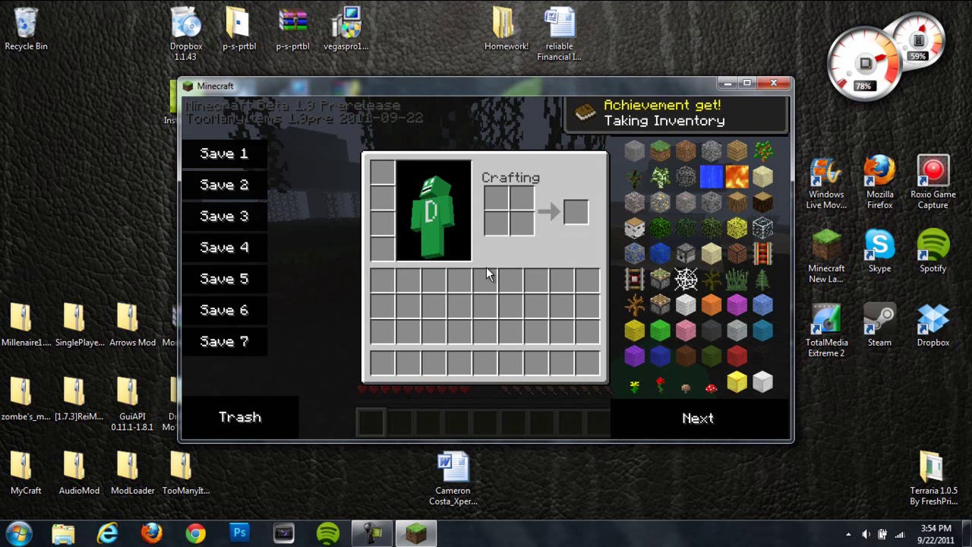
# Step: Page through the whole TooManyItems item list until it wraps back to the first page, and close the Minecraft window
pyautogui.click(729, 409)
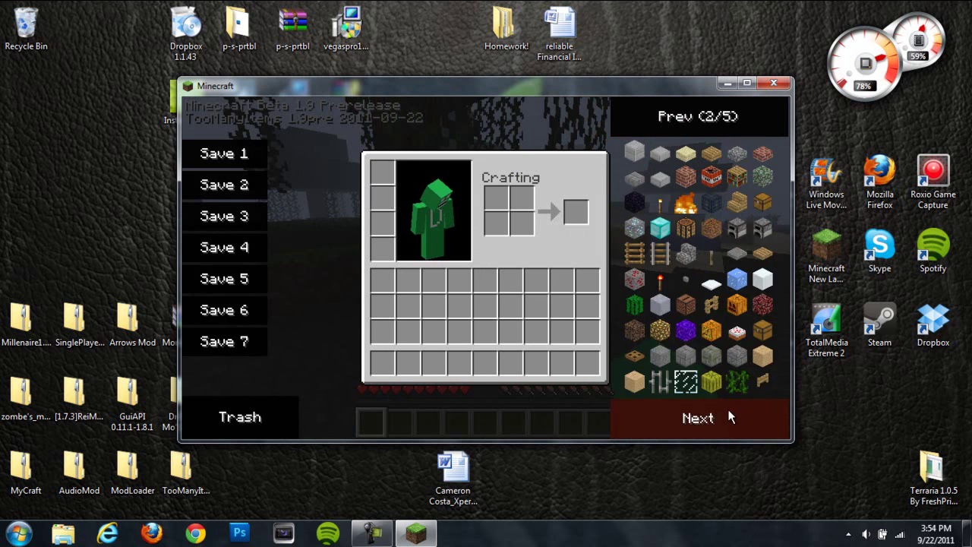
pyautogui.click(728, 412)
pyautogui.click(729, 412)
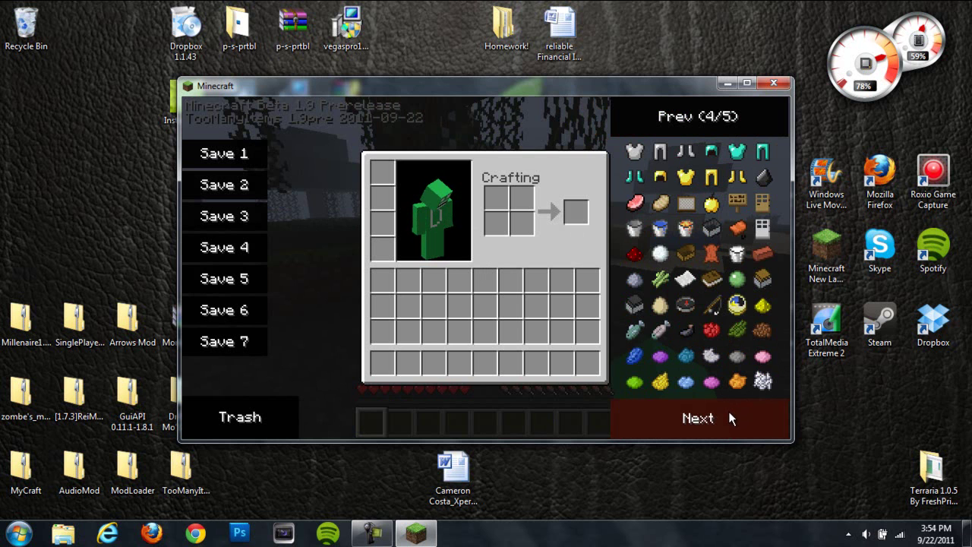
pyautogui.click(729, 411)
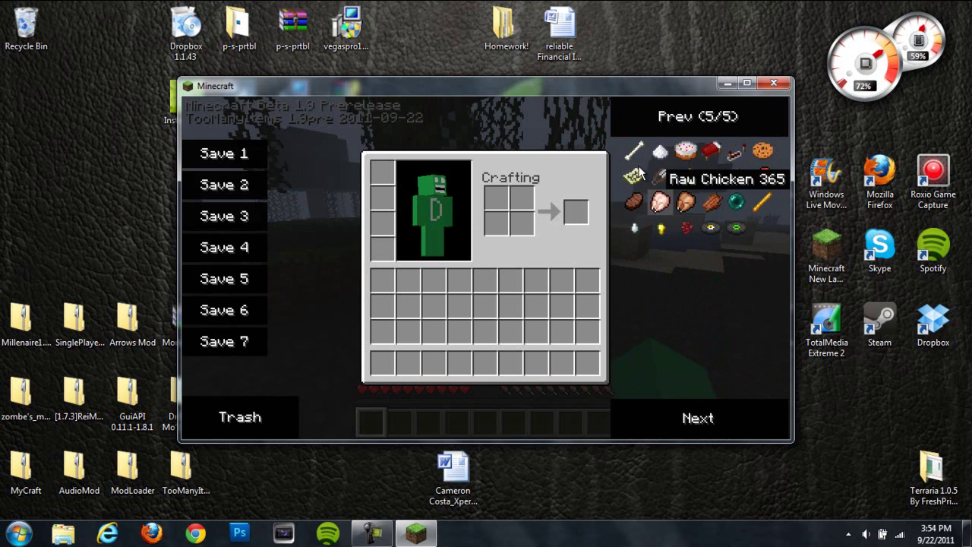
pyautogui.click(722, 418)
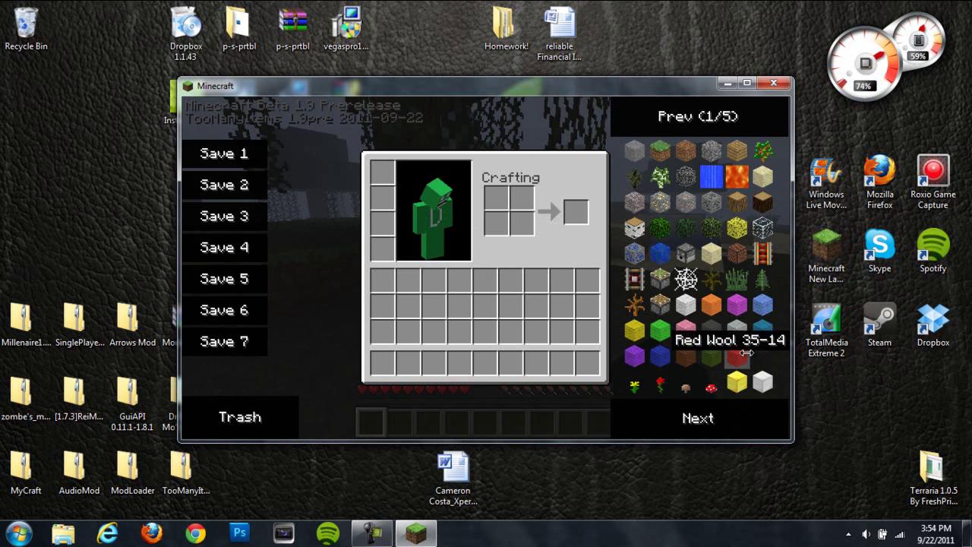
pyautogui.click(772, 85)
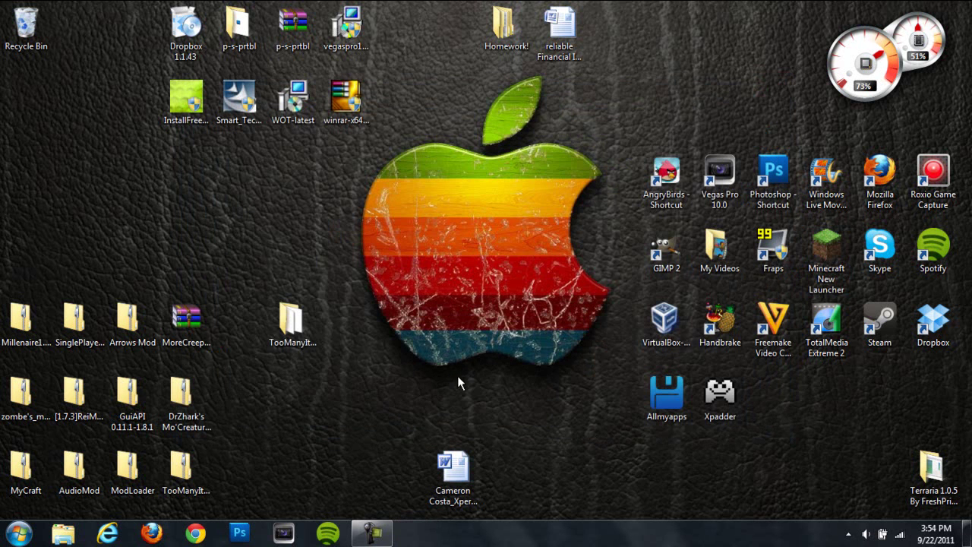
pyautogui.moveTo(565, 390); pyautogui.dragTo(362, 256)
pyautogui.moveTo(601, 369); pyautogui.dragTo(357, 257)
pyautogui.moveTo(369, 256); pyautogui.dragTo(584, 371)
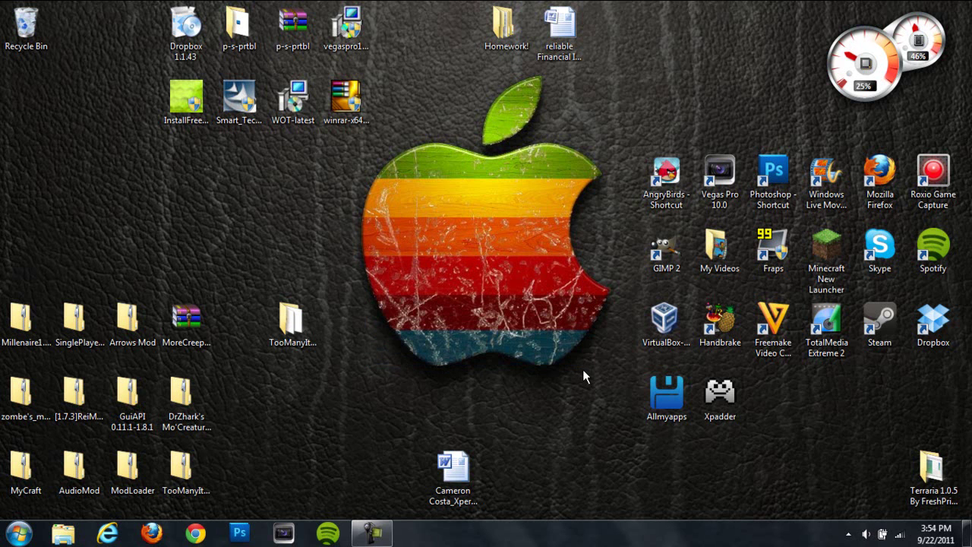